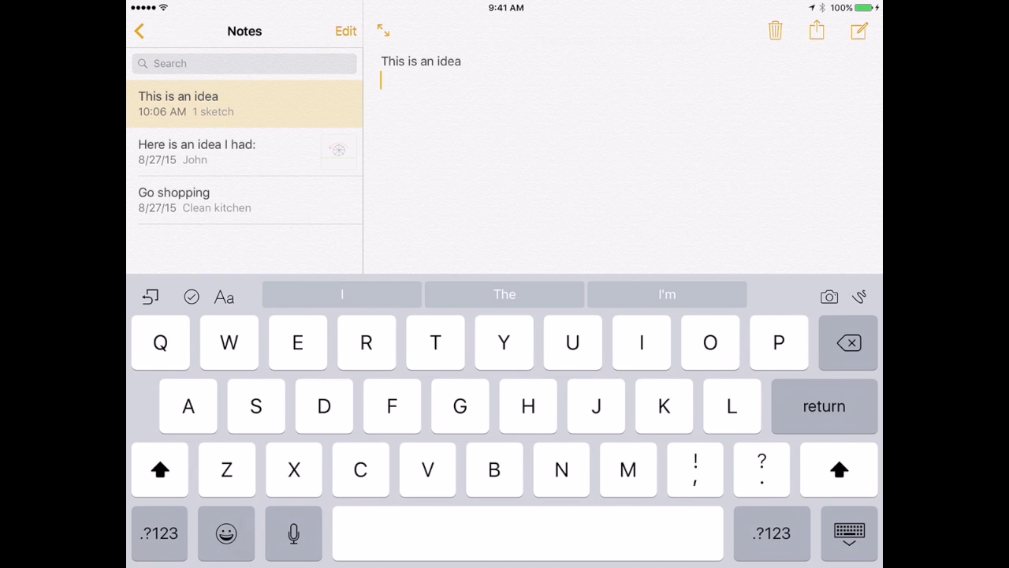
# - Open a new sketch canvas and draw a black wavy line with the pen
pyautogui.click(859, 296)
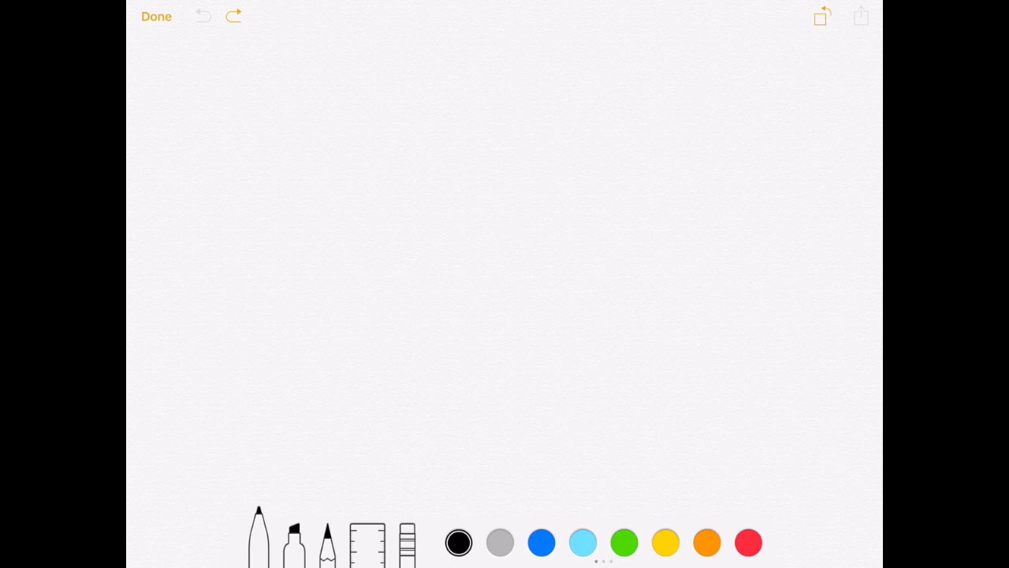
pyautogui.click(294, 543)
pyautogui.click(328, 544)
pyautogui.click(258, 544)
pyautogui.moveTo(235, 369)
pyautogui.mouseDown()
pyautogui.moveTo(322, 192)
pyautogui.moveTo(401, 252)
pyautogui.moveTo(512, 313)
pyautogui.moveTo(693, 142)
pyautogui.mouseUp()
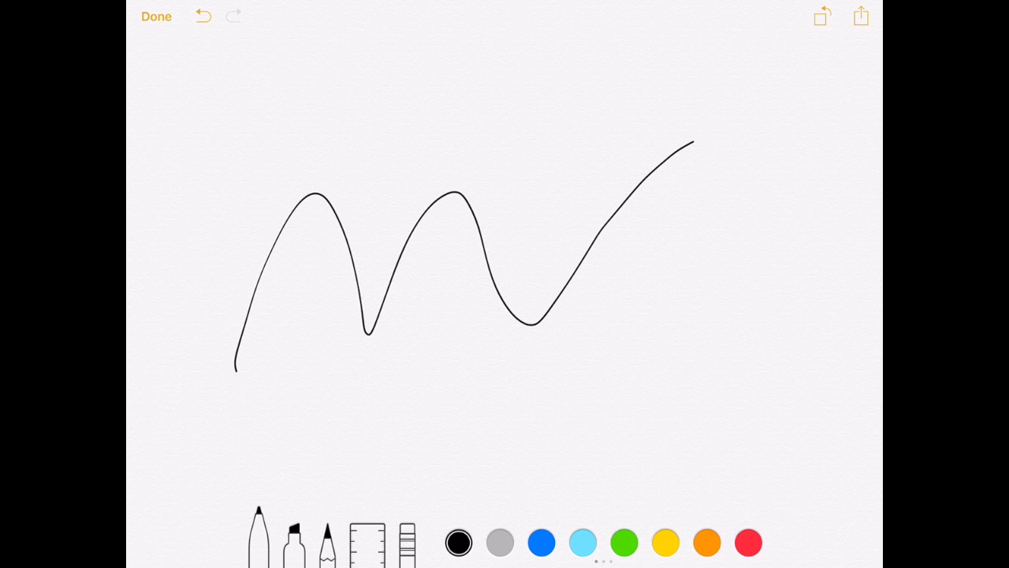
# - Draw a thick grey S-curve with the marker and a thin grey curve with the pencil
pyautogui.click(294, 540)
pyautogui.moveTo(355, 184)
pyautogui.mouseDown()
pyautogui.moveTo(387, 150)
pyautogui.moveTo(491, 153)
pyautogui.moveTo(581, 299)
pyautogui.moveTo(739, 243)
pyautogui.moveTo(723, 215)
pyautogui.mouseUp()
pyautogui.click(327, 540)
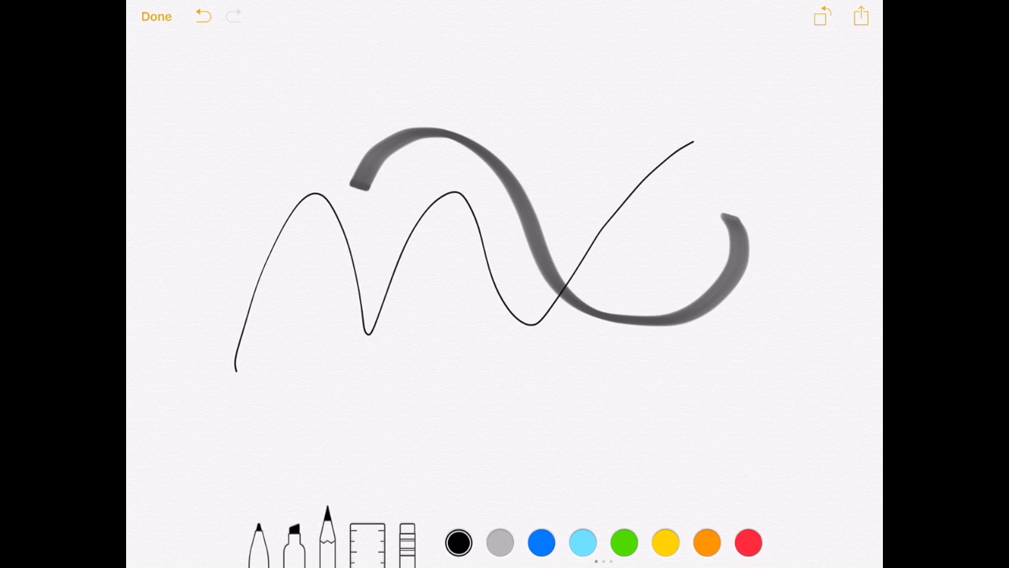
pyautogui.moveTo(429, 431)
pyautogui.mouseDown()
pyautogui.moveTo(478, 394)
pyautogui.moveTo(459, 340)
pyautogui.moveTo(353, 280)
pyautogui.moveTo(484, 142)
pyautogui.moveTo(589, 131)
pyautogui.mouseUp()
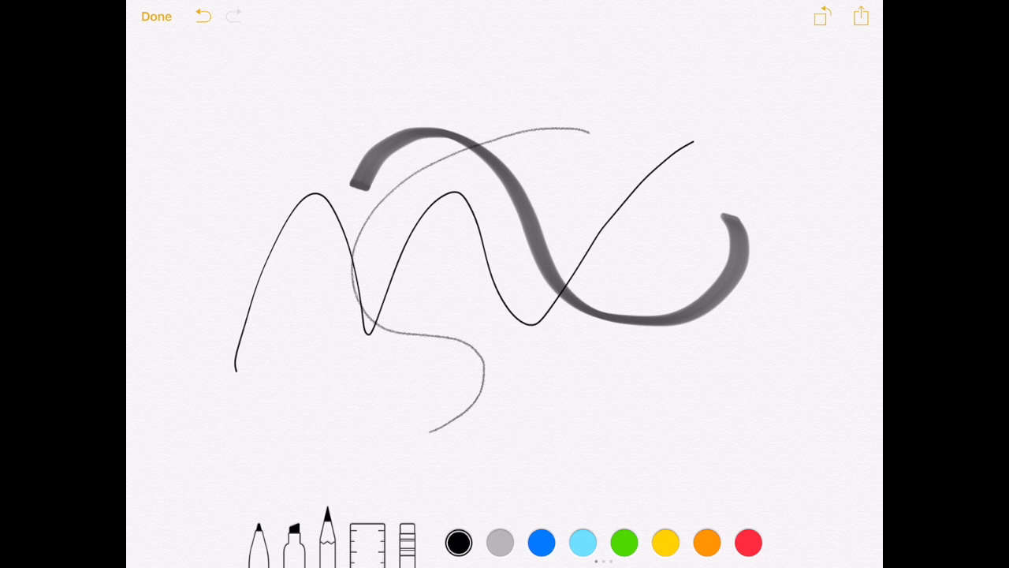
# - Add a light-blue loop, then draw a yellow pen curve and undo it
pyautogui.click(582, 541)
pyautogui.moveTo(646, 109)
pyautogui.mouseDown()
pyautogui.moveTo(473, 291)
pyautogui.moveTo(323, 244)
pyautogui.moveTo(410, 163)
pyautogui.moveTo(473, 150)
pyautogui.mouseUp()
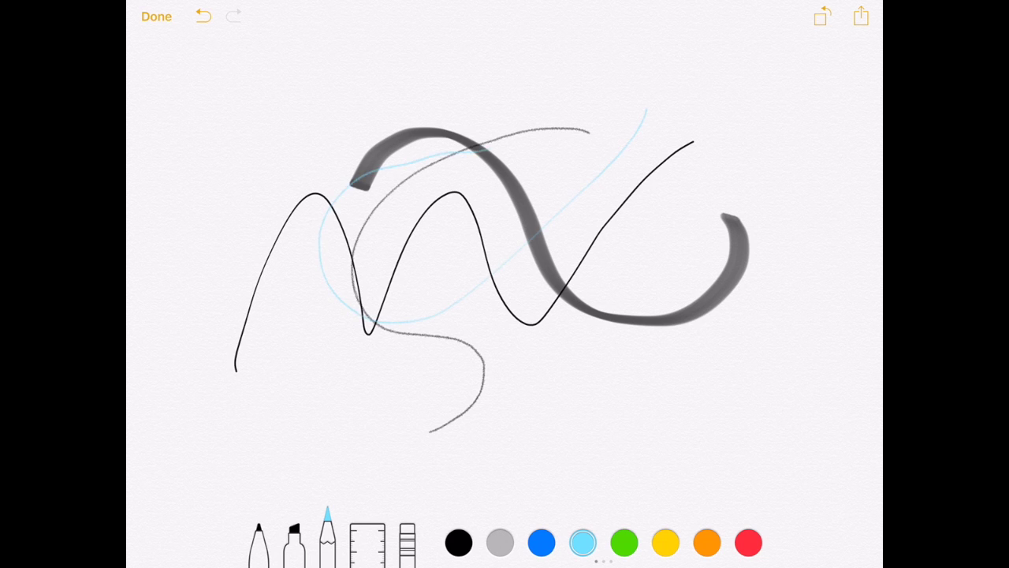
pyautogui.click(258, 542)
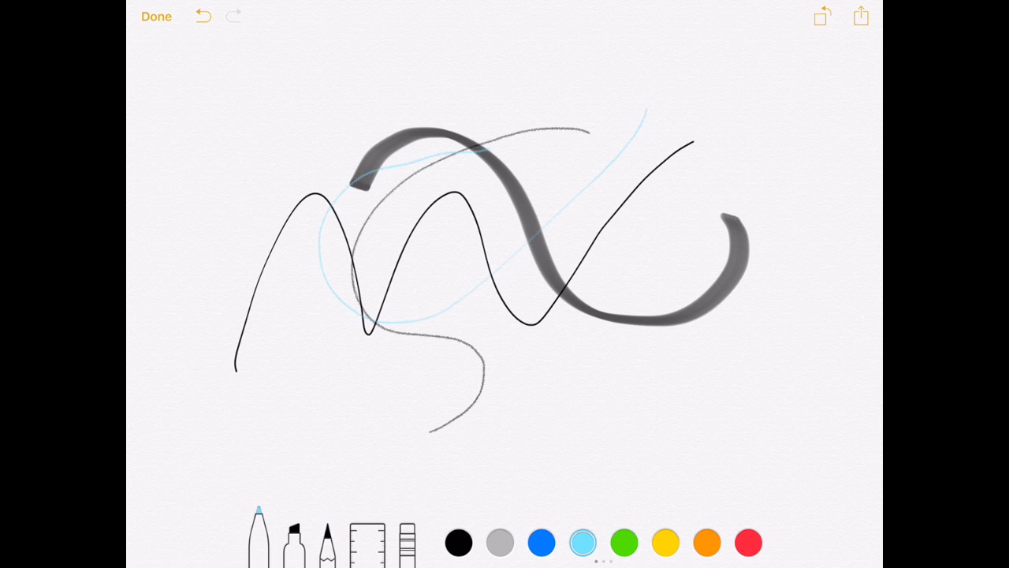
pyautogui.click(666, 541)
pyautogui.moveTo(784, 359)
pyautogui.mouseDown()
pyautogui.moveTo(577, 385)
pyautogui.moveTo(498, 203)
pyautogui.moveTo(356, 266)
pyautogui.moveTo(351, 284)
pyautogui.mouseUp()
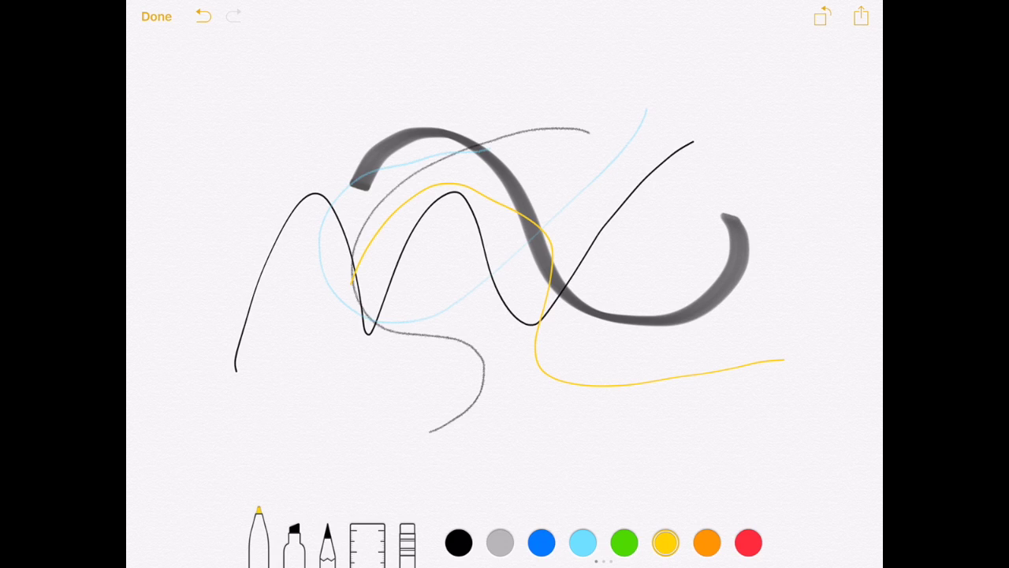
pyautogui.click(203, 16)
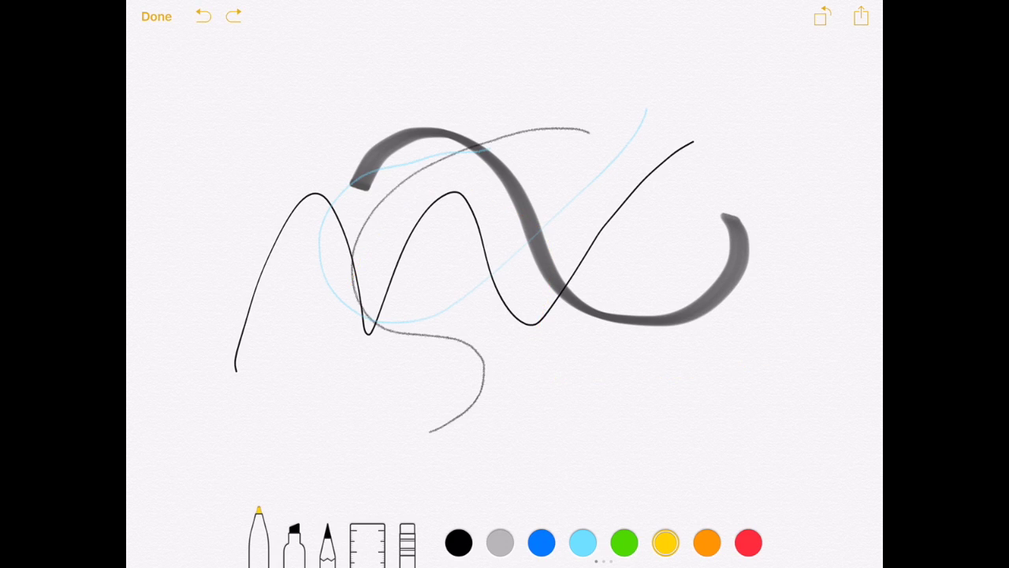
# - Undo the loop, grey strokes and black wave, redo two strokes, then undo the S-curve again
pyautogui.click(203, 15)
pyautogui.click(204, 16)
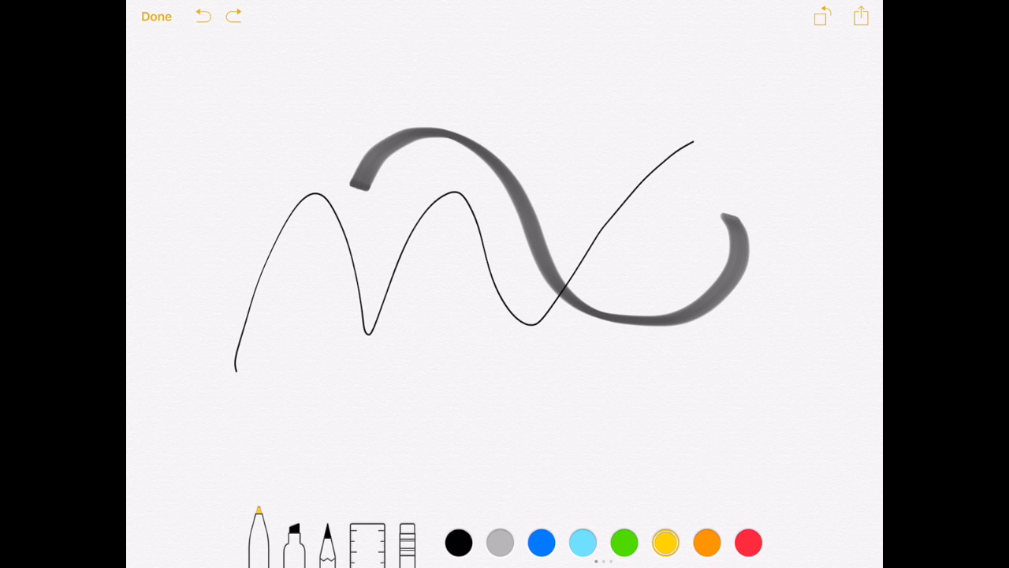
pyautogui.click(203, 15)
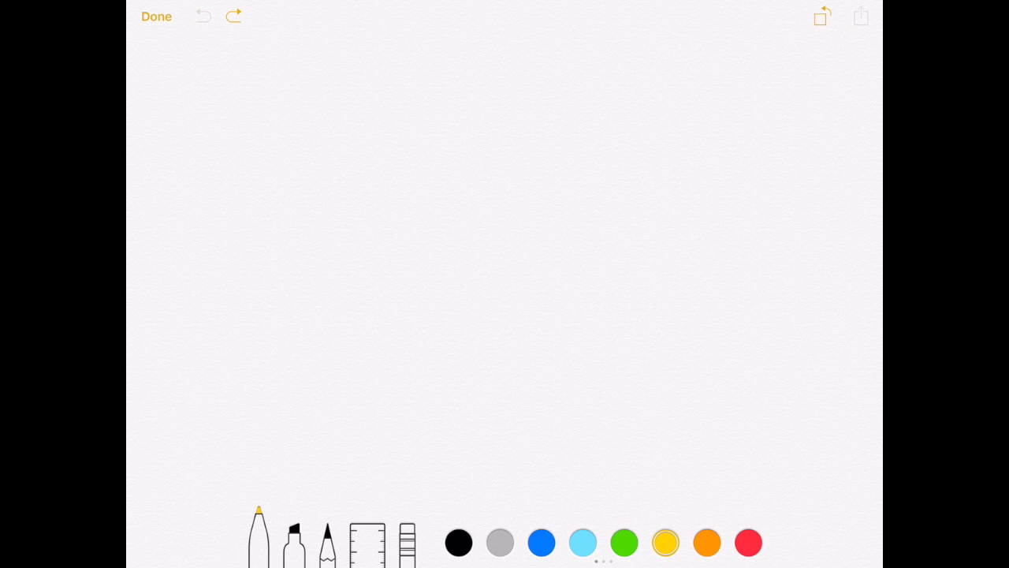
pyautogui.click(233, 16)
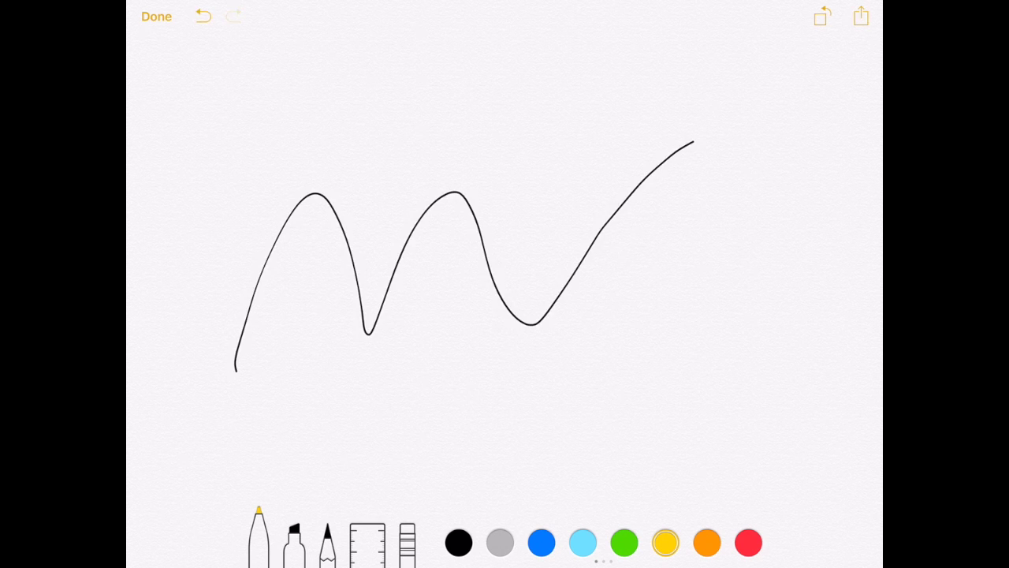
pyautogui.click(233, 16)
pyautogui.click(203, 16)
# - Lay the ruler across the wave in black and draw a freehand curve above the wave
pyautogui.click(367, 544)
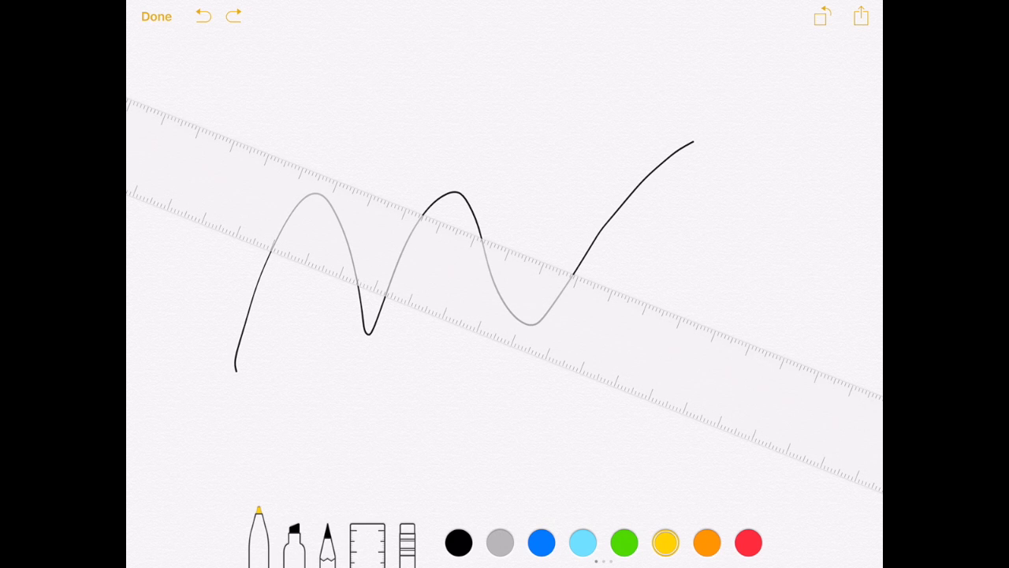
pyautogui.click(458, 542)
pyautogui.moveTo(505, 295)
pyautogui.mouseDown()
pyautogui.moveTo(505, 189)
pyautogui.moveTo(505, 378)
pyautogui.moveTo(505, 223)
pyautogui.moveTo(504, 256)
pyautogui.moveTo(477, 241)
pyautogui.moveTo(495, 247)
pyautogui.moveTo(507, 286)
pyautogui.moveTo(480, 322)
pyautogui.moveTo(461, 319)
pyautogui.moveTo(462, 290)
pyautogui.mouseUp()
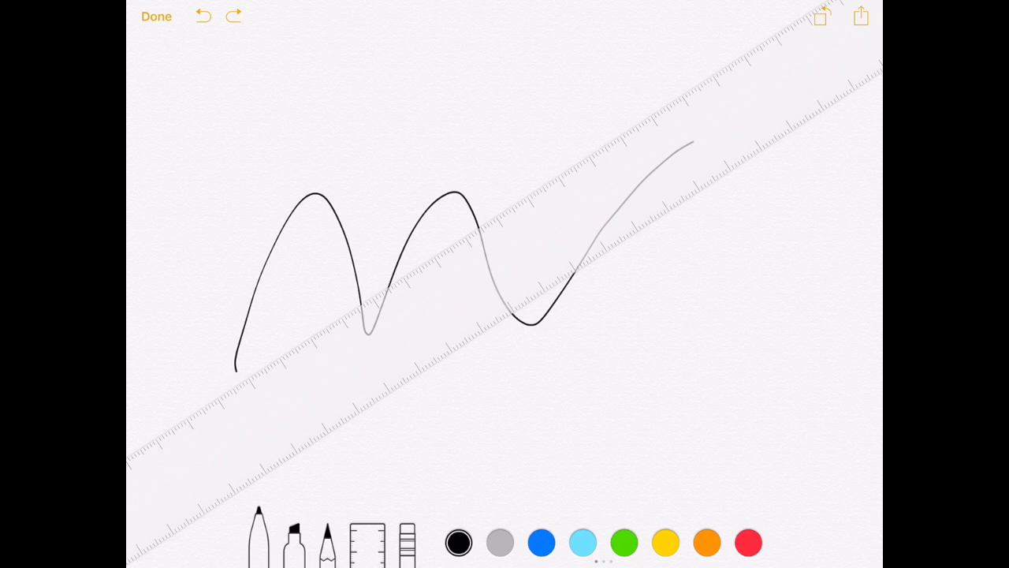
pyautogui.moveTo(222, 221); pyautogui.dragTo(431, 97)
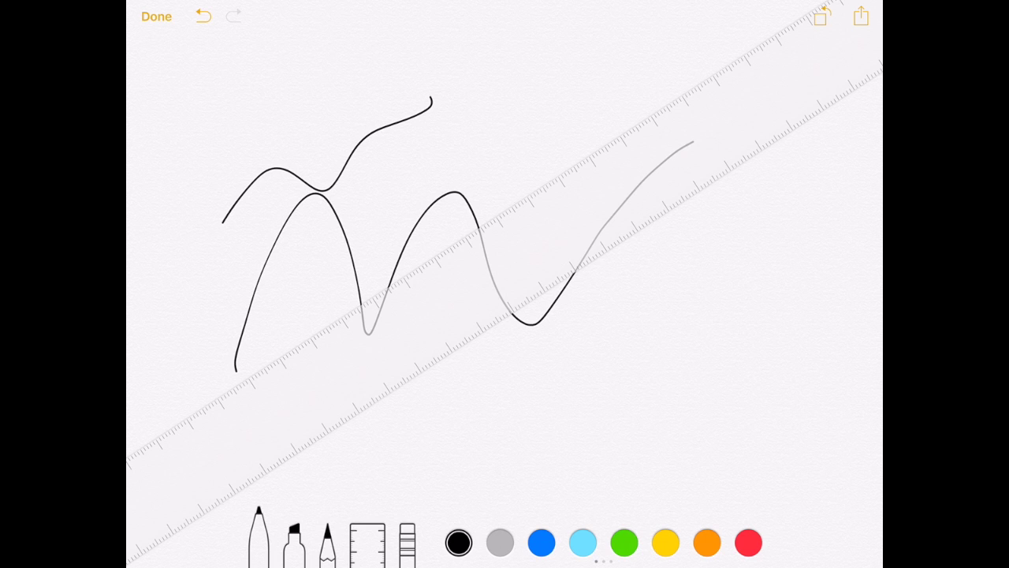
# - Rule two parallel straight lines and a down-right diagonal crossing them, then hide the ruler
pyautogui.moveTo(220, 388); pyautogui.dragTo(628, 132)
pyautogui.moveTo(504, 260); pyautogui.dragTo(543, 363)
pyautogui.moveTo(327, 425); pyautogui.dragTo(673, 204)
pyautogui.moveTo(521, 331)
pyautogui.mouseDown()
pyautogui.moveTo(545, 334)
pyautogui.moveTo(516, 315)
pyautogui.mouseUp()
pyautogui.moveTo(361, 182); pyautogui.dragTo(682, 353)
pyautogui.moveTo(504, 309); pyautogui.dragTo(504, 380)
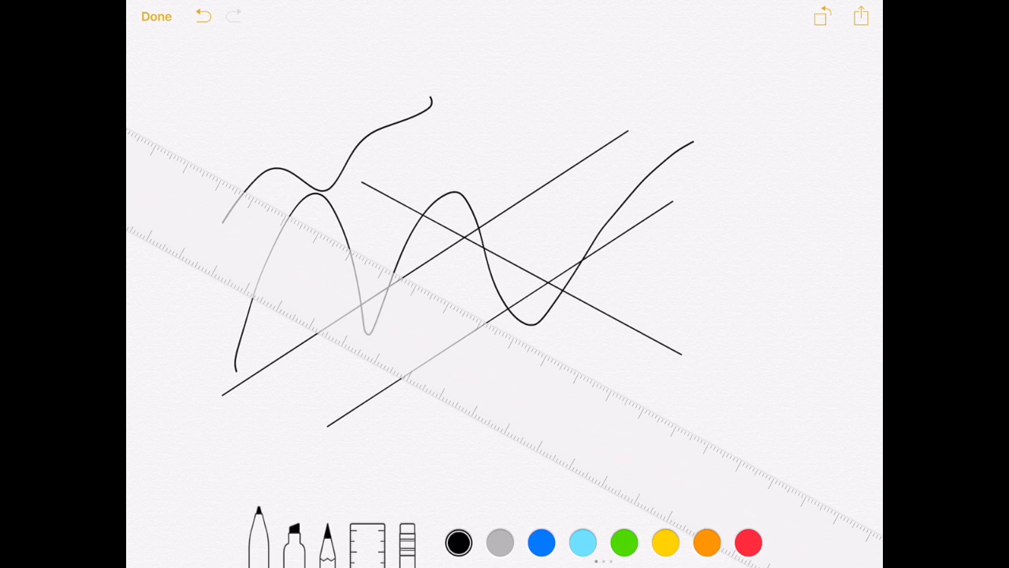
pyautogui.click(368, 543)
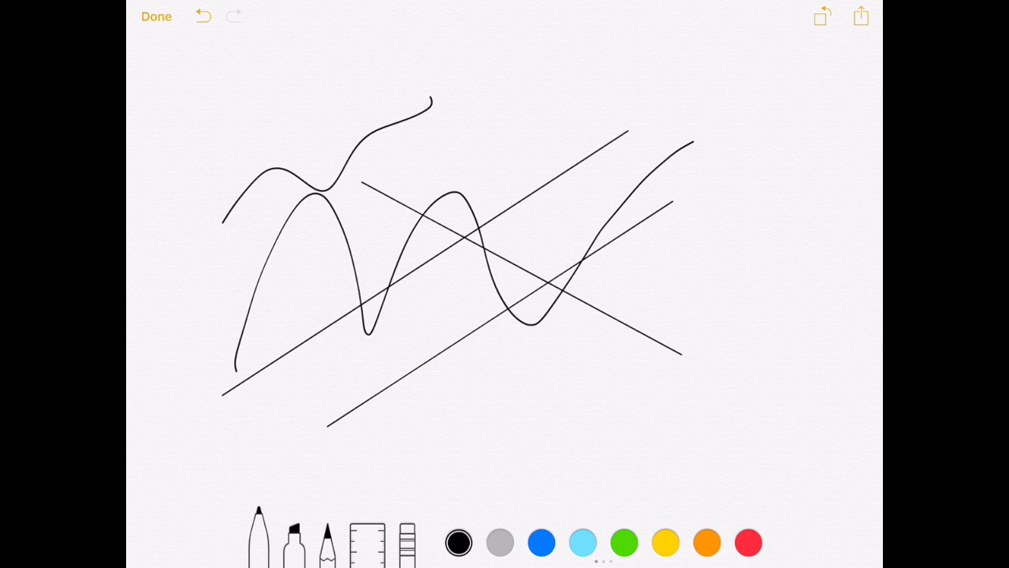
# - Erase gaps in the diagonals, parallel lines and wavy curve, breaking them into segments
pyautogui.click(407, 542)
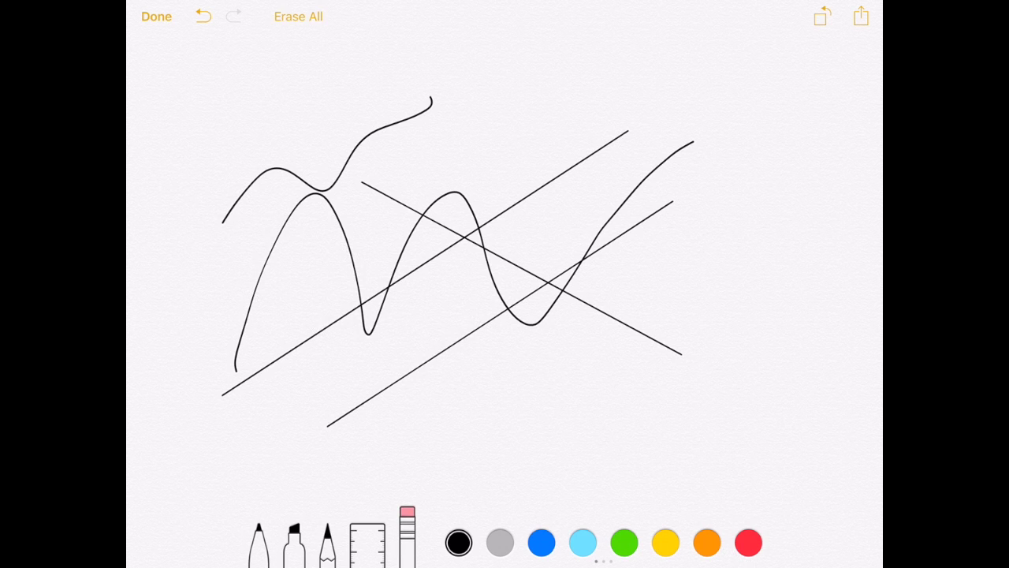
pyautogui.moveTo(615, 311); pyautogui.dragTo(618, 327)
pyautogui.moveTo(489, 326)
pyautogui.mouseDown()
pyautogui.moveTo(493, 272)
pyautogui.moveTo(508, 270)
pyautogui.mouseUp()
pyautogui.moveTo(588, 146); pyautogui.dragTo(591, 165)
pyautogui.moveTo(453, 209); pyautogui.dragTo(449, 253)
pyautogui.moveTo(371, 315); pyautogui.dragTo(373, 331)
pyautogui.moveTo(304, 331); pyautogui.dragTo(308, 347)
pyautogui.moveTo(266, 237); pyautogui.dragTo(266, 292)
pyautogui.moveTo(331, 201)
pyautogui.mouseDown()
pyautogui.moveTo(417, 209)
pyautogui.moveTo(481, 252)
pyautogui.mouseUp()
pyautogui.moveTo(509, 296); pyautogui.dragTo(510, 323)
pyautogui.moveTo(407, 364); pyautogui.dragTo(410, 383)
# - Return to the pen and bring the colour palette back to its first page with black
pyautogui.click(258, 544)
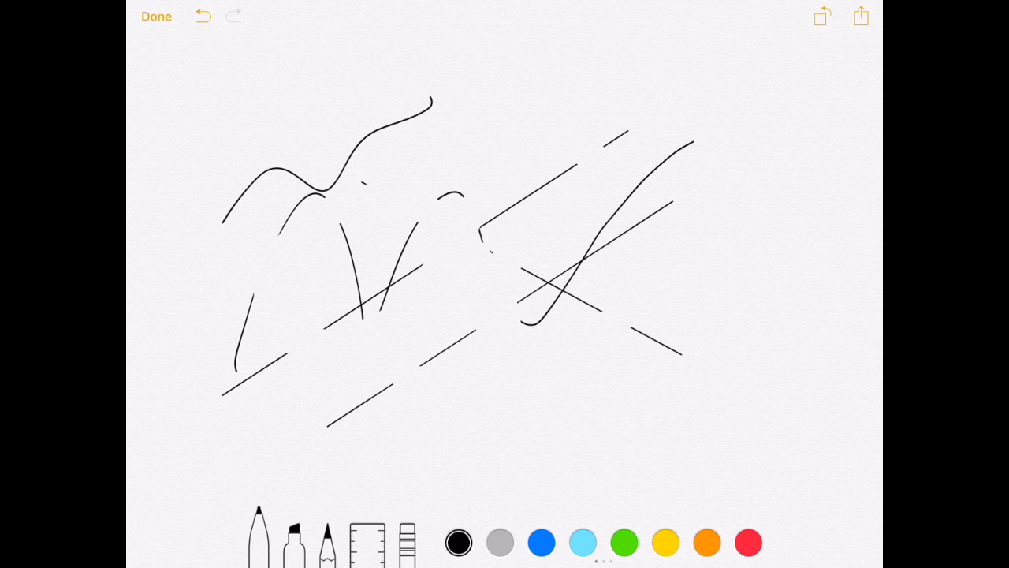
pyautogui.moveTo(710, 542); pyautogui.dragTo(473, 543)
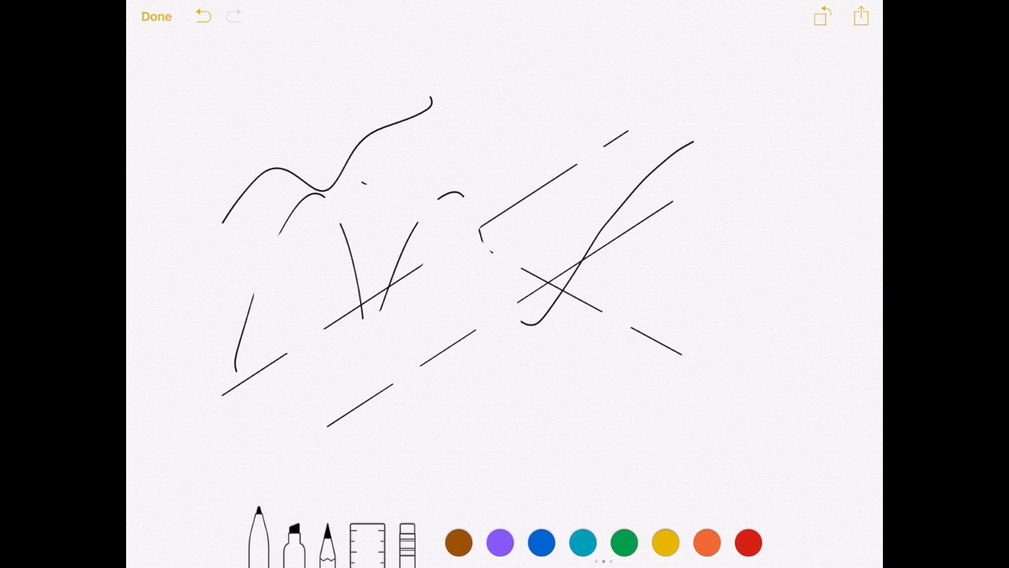
pyautogui.moveTo(710, 543); pyautogui.dragTo(473, 542)
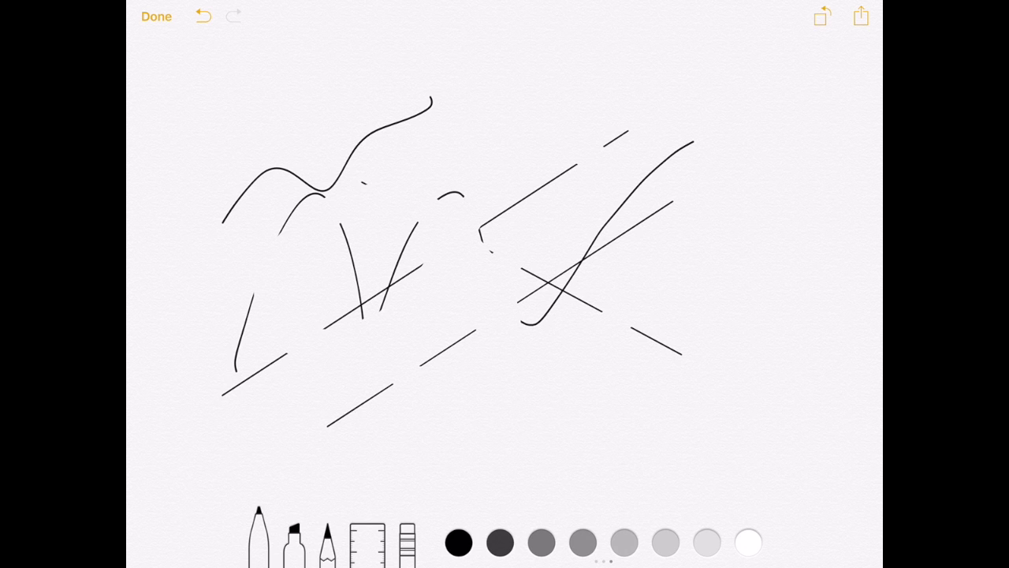
pyautogui.moveTo(473, 542); pyautogui.dragTo(709, 543)
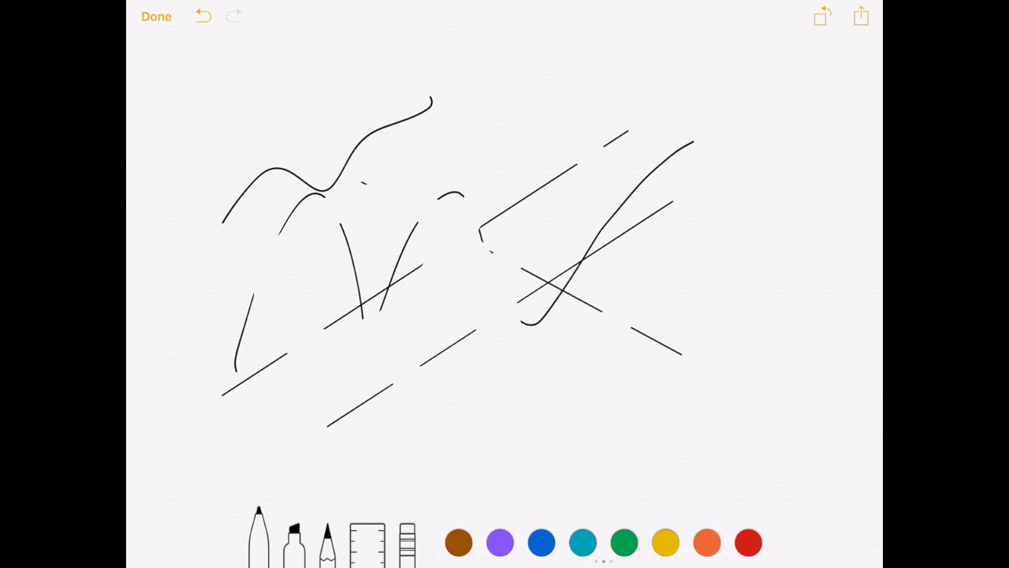
pyautogui.moveTo(473, 543); pyautogui.dragTo(710, 542)
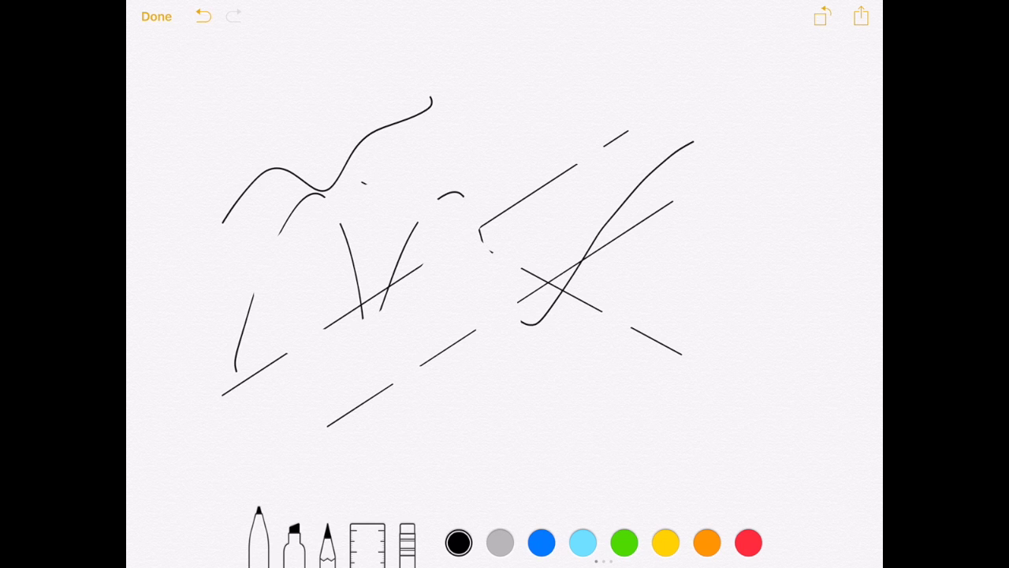
# - Close the sketch, type 'After' on its own line below it, and reopen the sketch
pyautogui.click(156, 16)
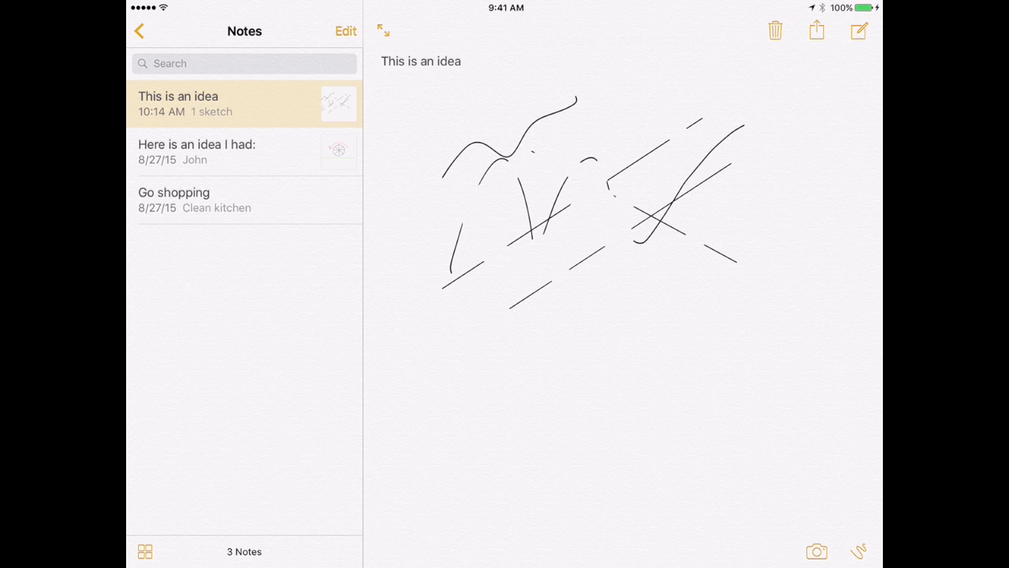
pyautogui.click(473, 354)
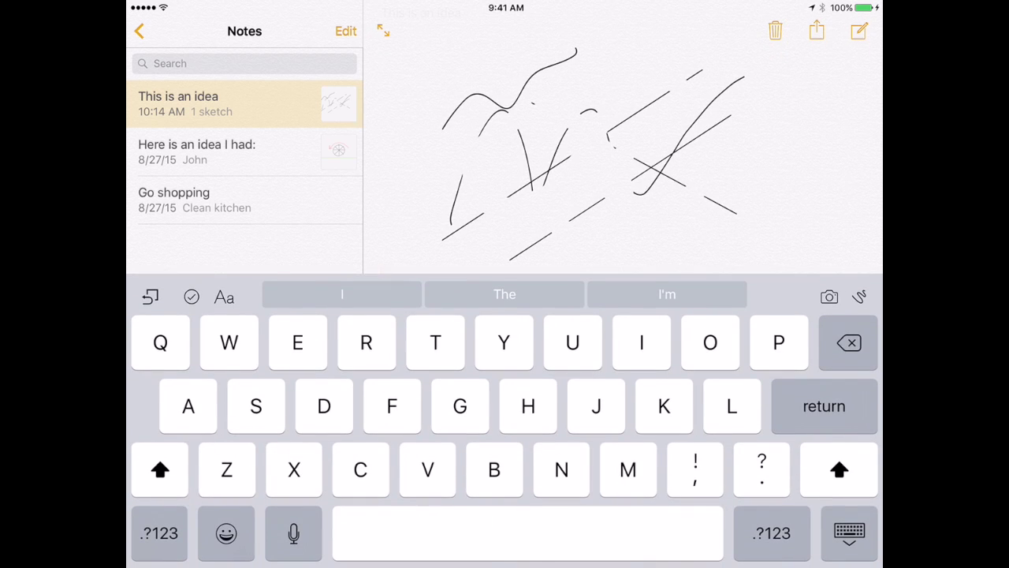
pyautogui.write('Af')
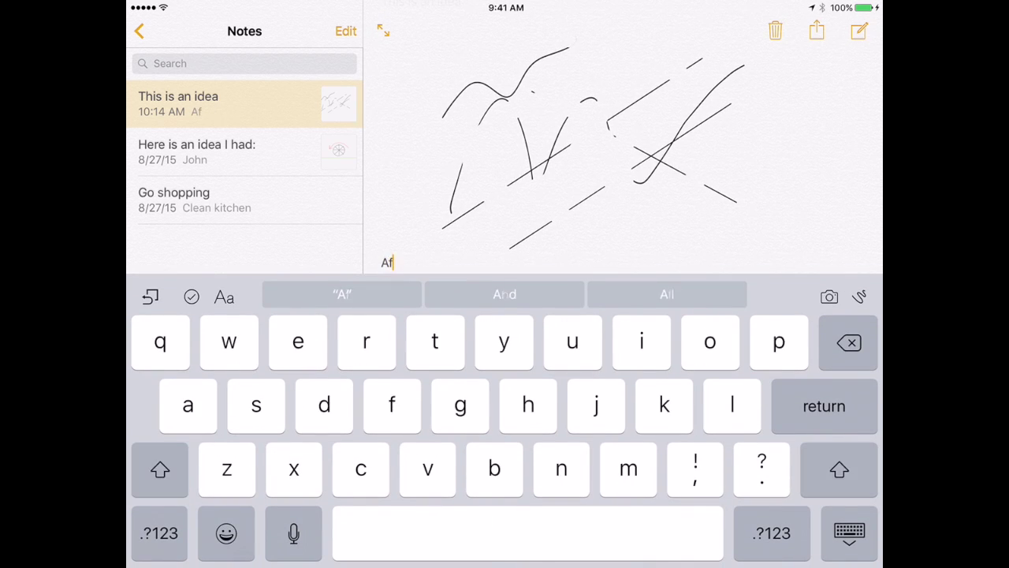
pyautogui.write('ter')
pyautogui.press('Return')
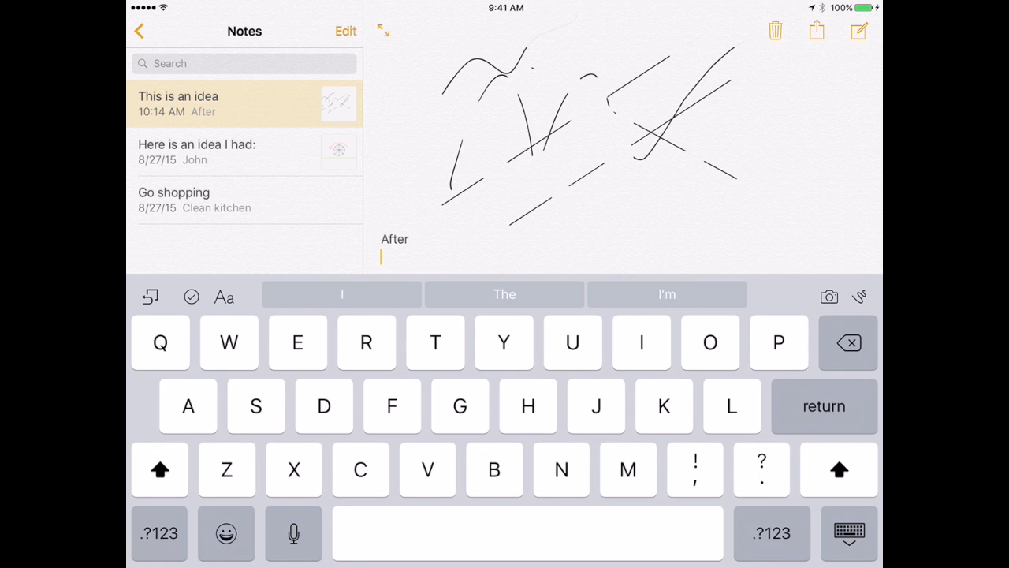
pyautogui.click(591, 134)
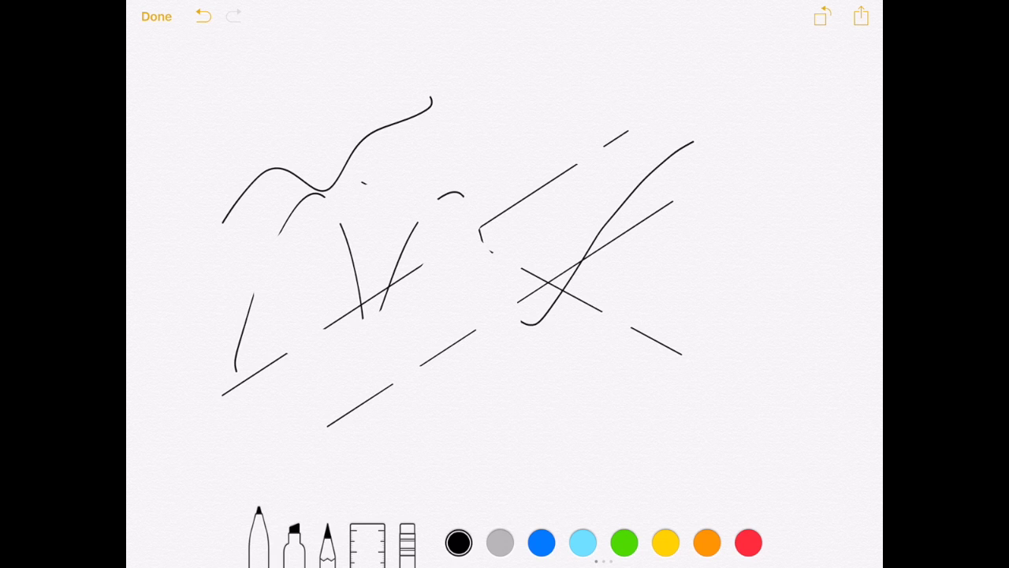
pyautogui.click(821, 16)
pyautogui.click(821, 15)
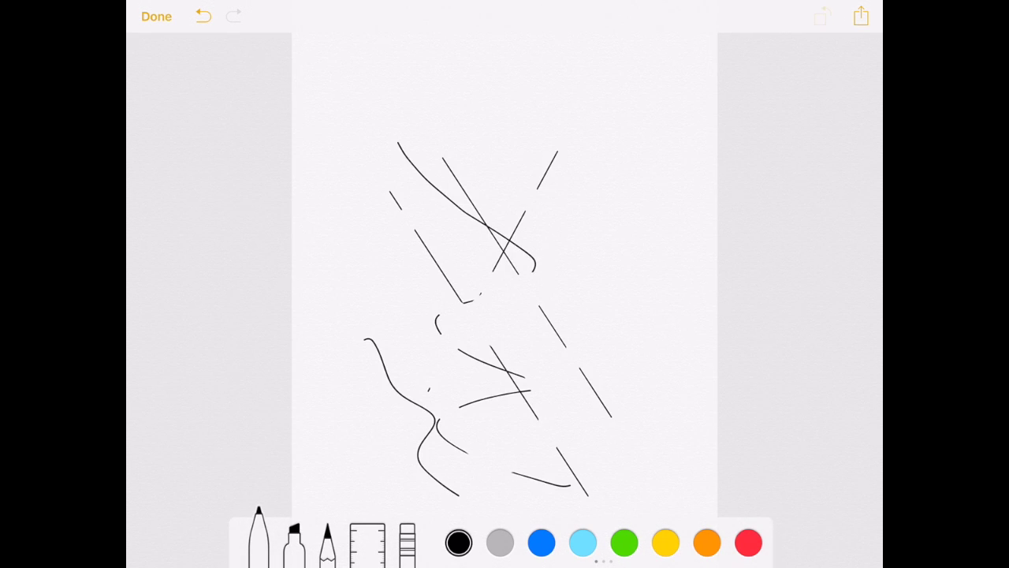
pyautogui.click(821, 16)
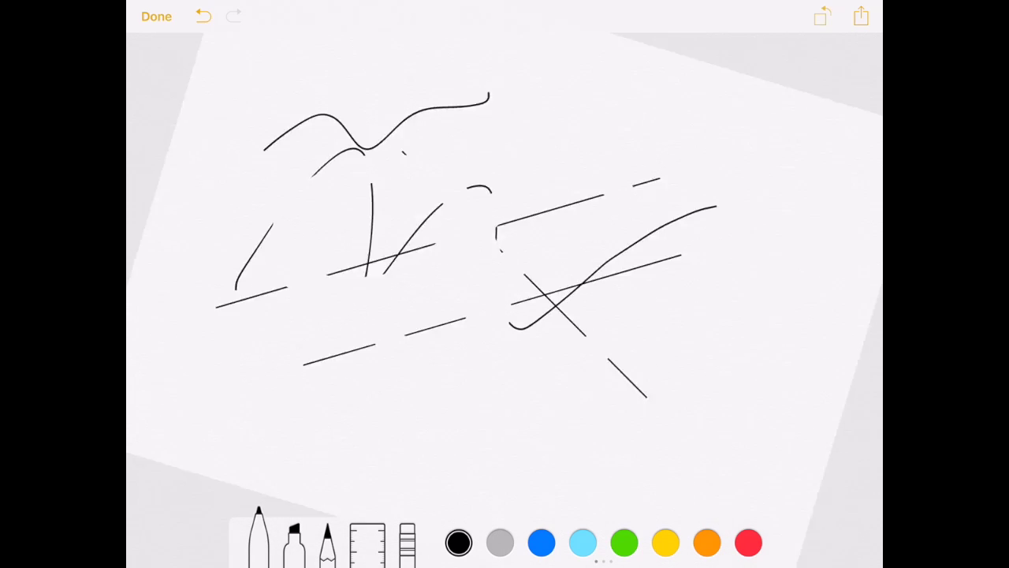
pyautogui.click(860, 16)
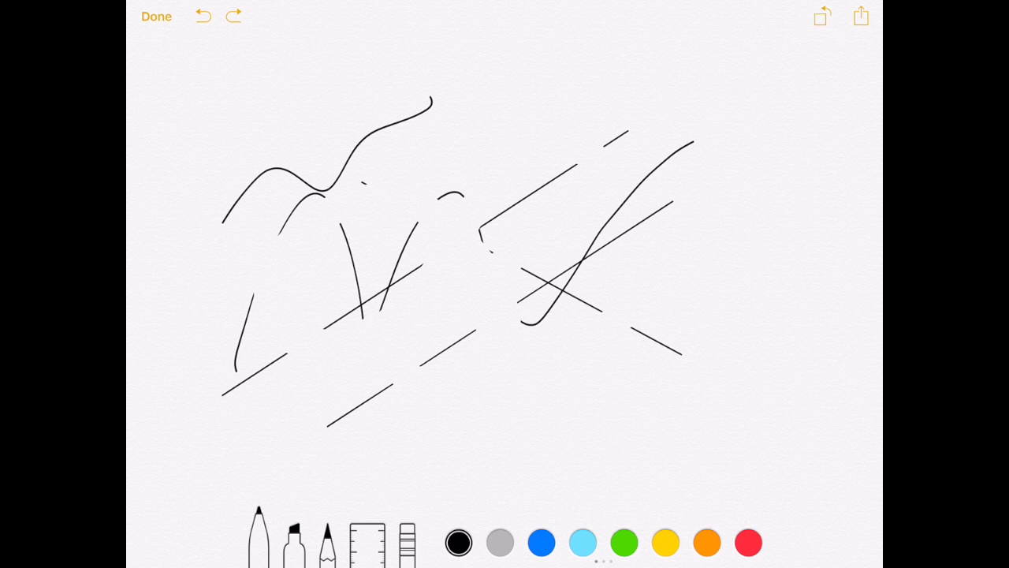
# - Zoom in and draw a small circle beside the bent corner stroke
pyautogui.scroll(3, 470, 258)
pyautogui.scroll(3, 470, 258)
pyautogui.scroll(2, 470, 257)
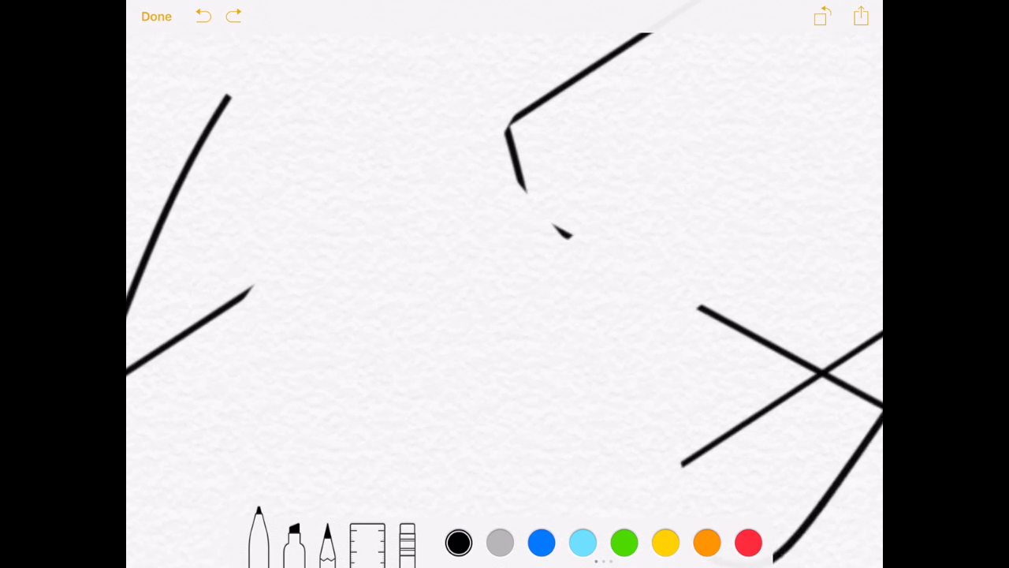
pyautogui.scroll(2, 470, 258)
pyautogui.moveTo(659, 147)
pyautogui.mouseDown()
pyautogui.moveTo(614, 193)
pyautogui.moveTo(687, 206)
pyautogui.moveTo(671, 154)
pyautogui.moveTo(654, 151)
pyautogui.mouseUp()
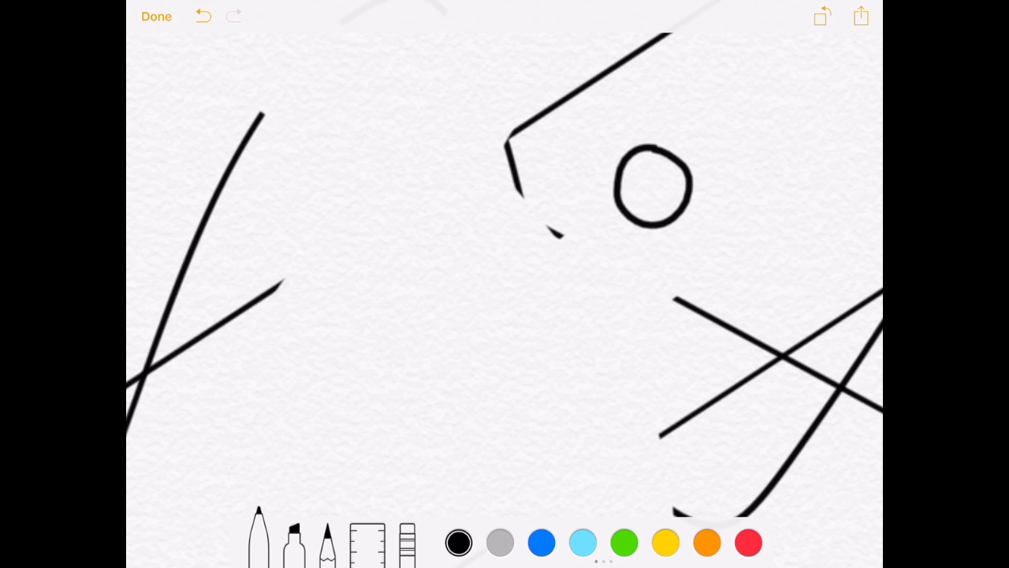
# - Rule a short straight diagonal line, zoom back out, and close the sketch
pyautogui.click(368, 544)
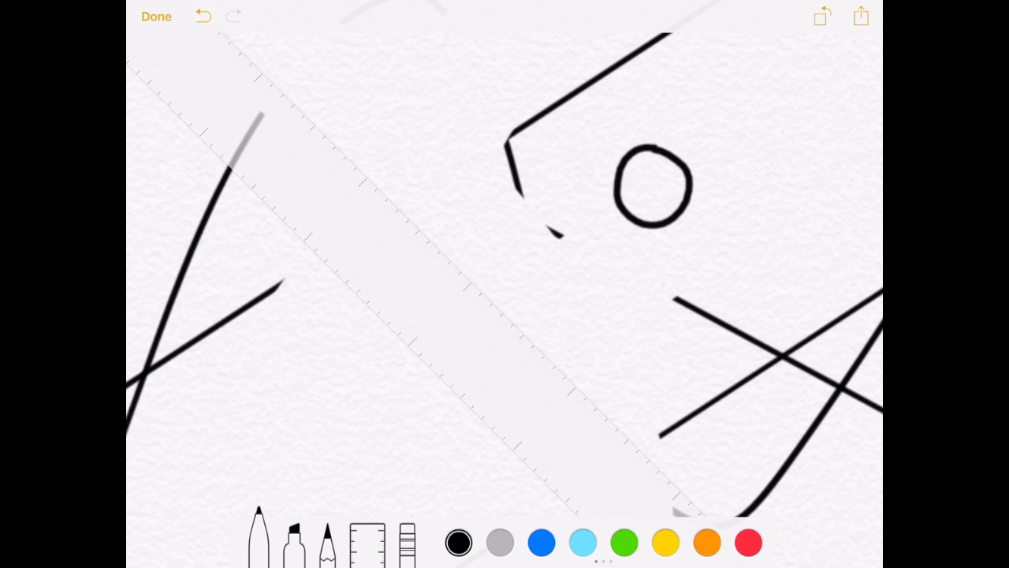
pyautogui.moveTo(408, 217); pyautogui.dragTo(548, 354)
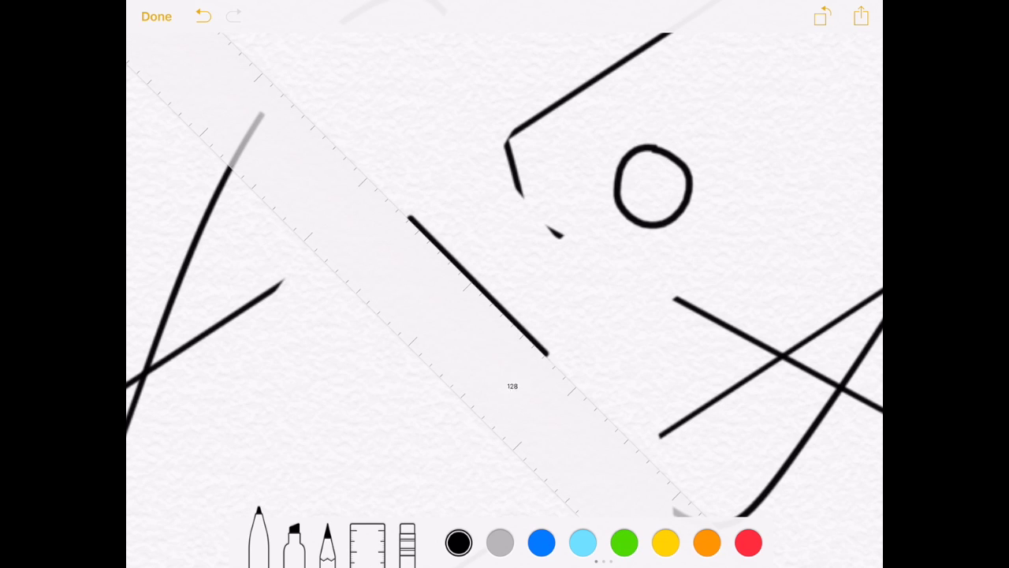
pyautogui.scroll(-2, 472, 256)
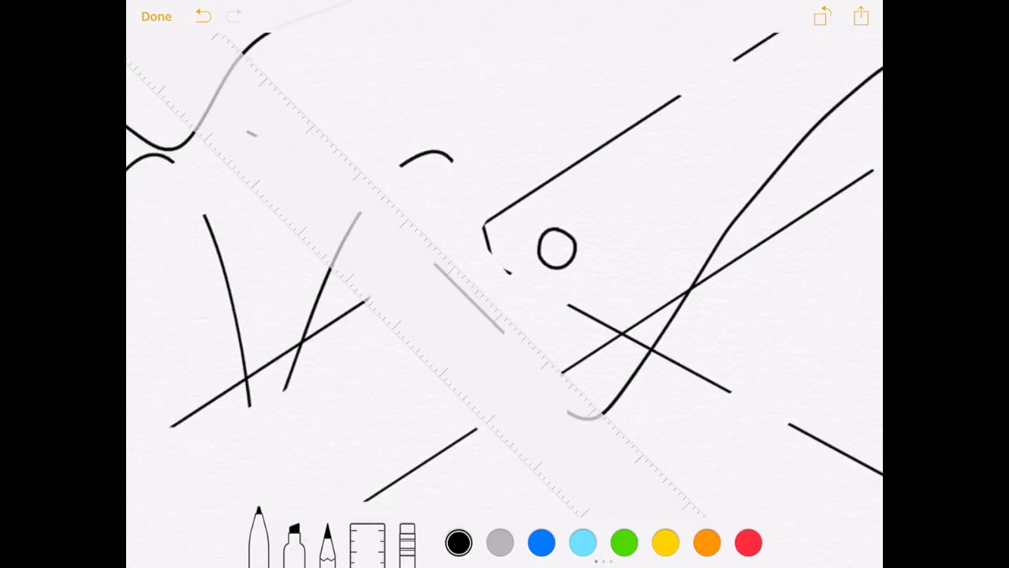
pyautogui.scroll(-2, 472, 256)
pyautogui.scroll(-2, 472, 256)
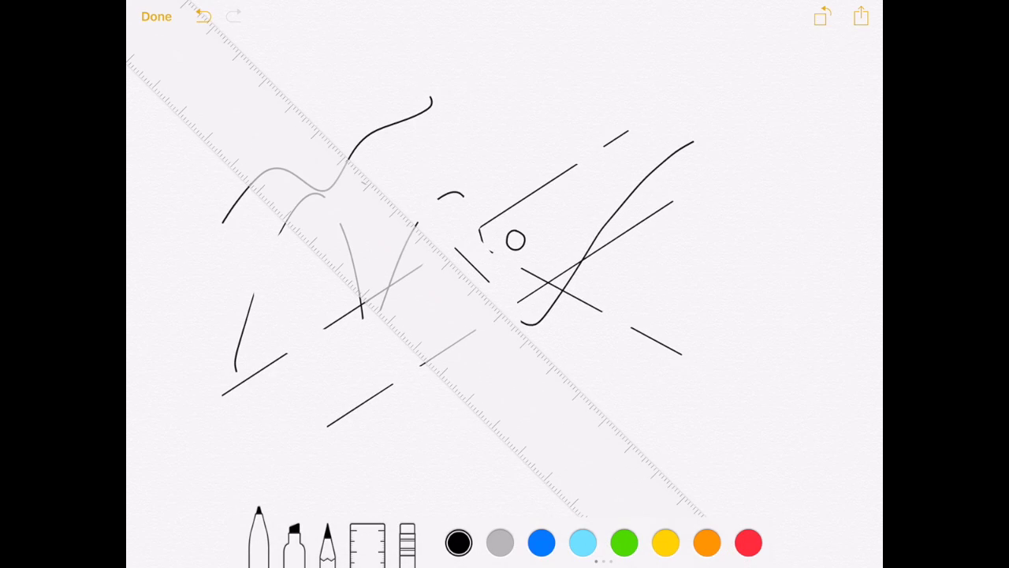
pyautogui.click(156, 16)
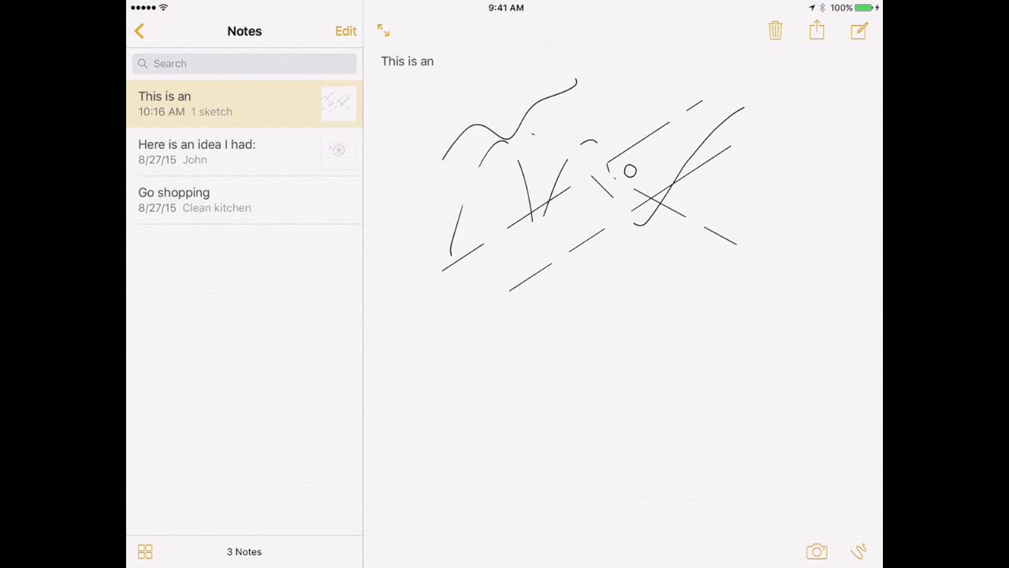
# - Insert a new sketch on a new line below the first and draw a large looping scribble
pyautogui.click(381, 303)
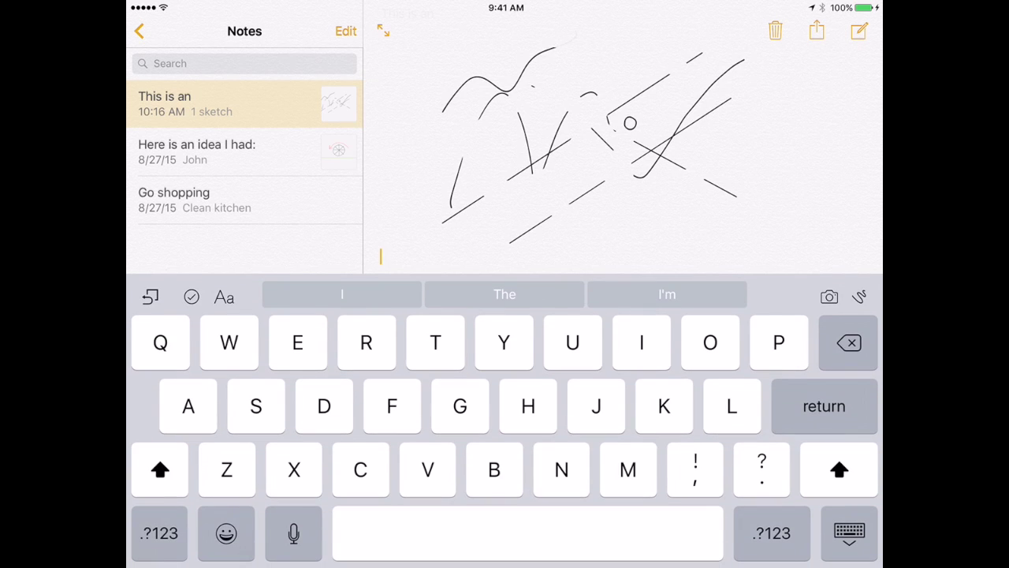
pyautogui.press('Return')
pyautogui.click(859, 296)
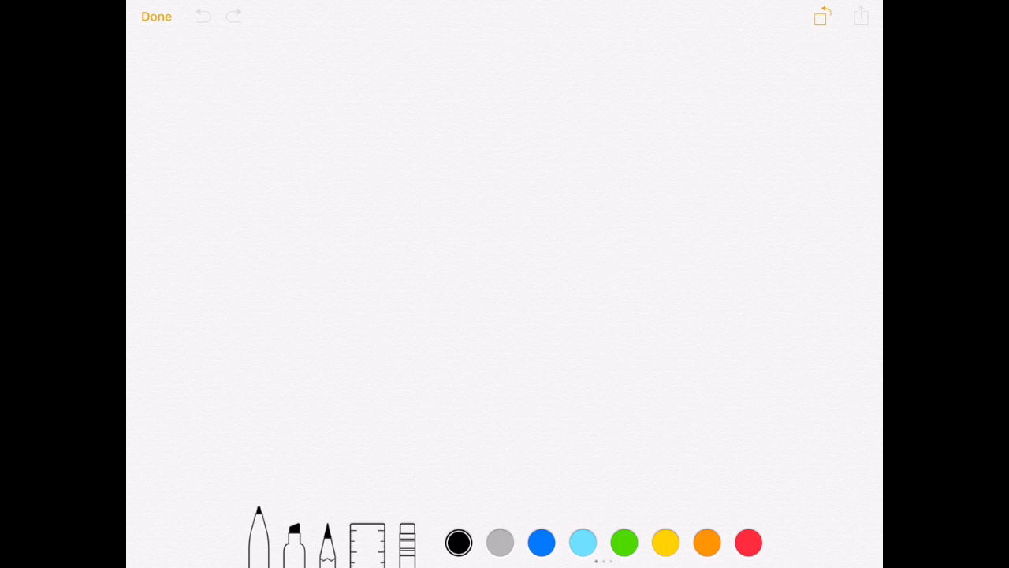
pyautogui.moveTo(308, 359)
pyautogui.mouseDown()
pyautogui.moveTo(487, 308)
pyautogui.moveTo(473, 350)
pyautogui.moveTo(355, 369)
pyautogui.moveTo(371, 293)
pyautogui.mouseUp()
pyautogui.click(156, 16)
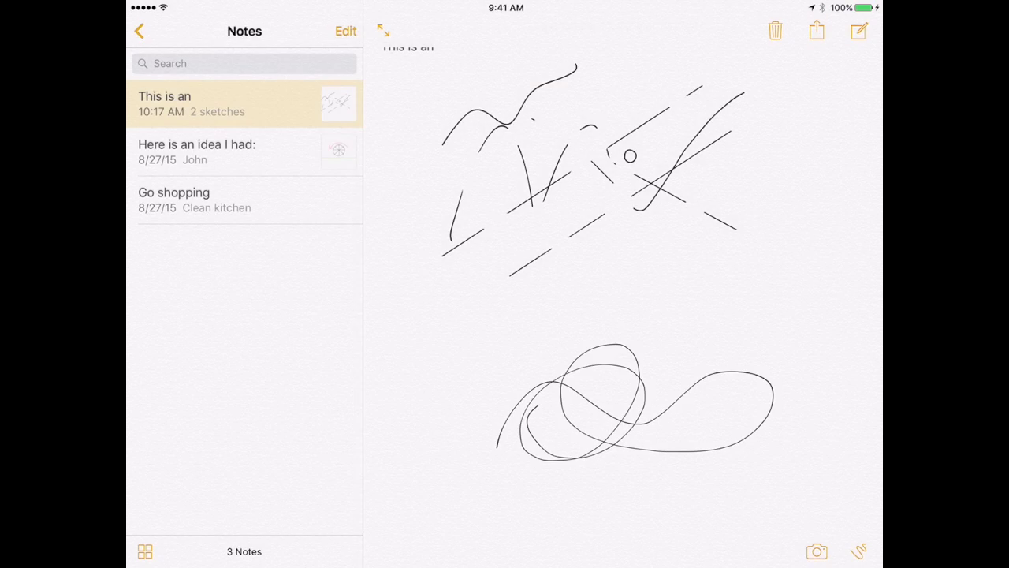